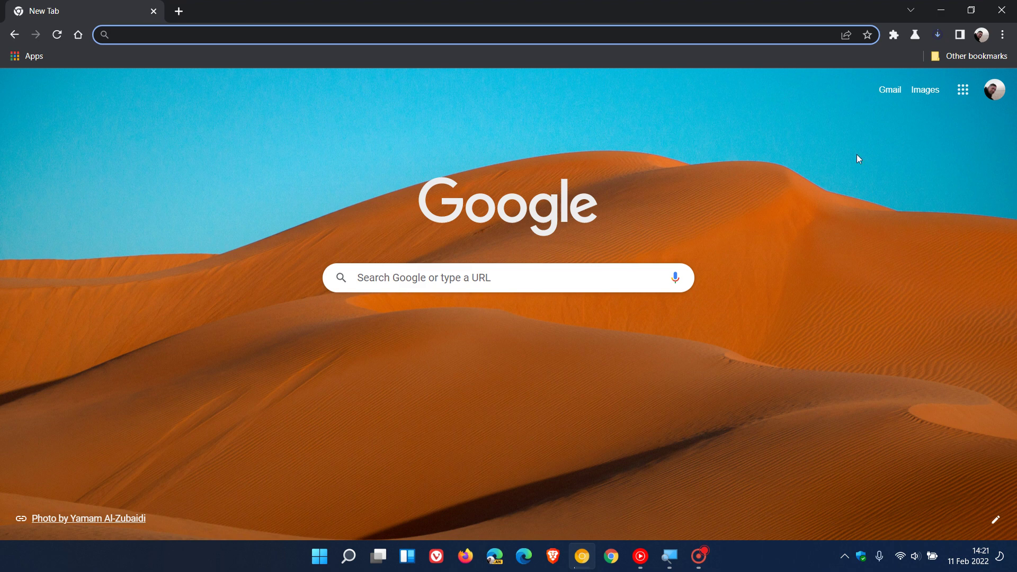
{"action": "left_click", "coordinate": [939, 35]}
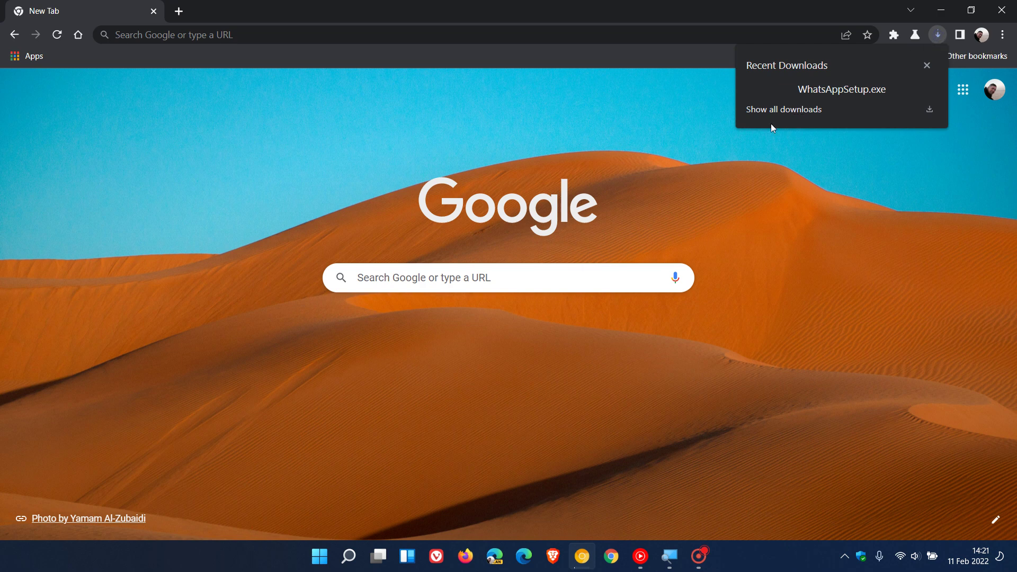
Open the full downloads page and resume the paused WhatsAppSetup.exe download
{"action": "left_click", "coordinate": [776, 112]}
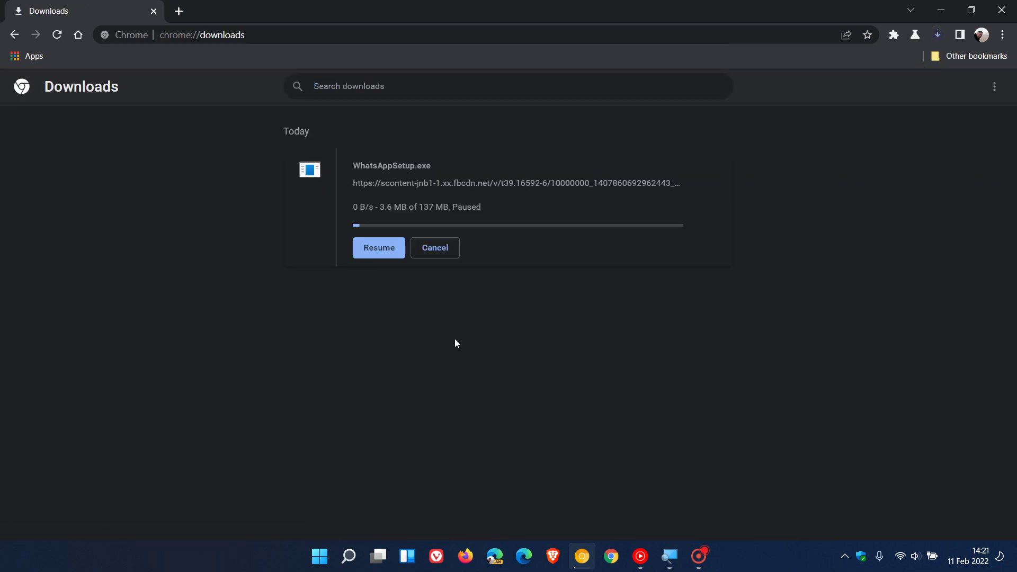
{"action": "left_click", "coordinate": [378, 247]}
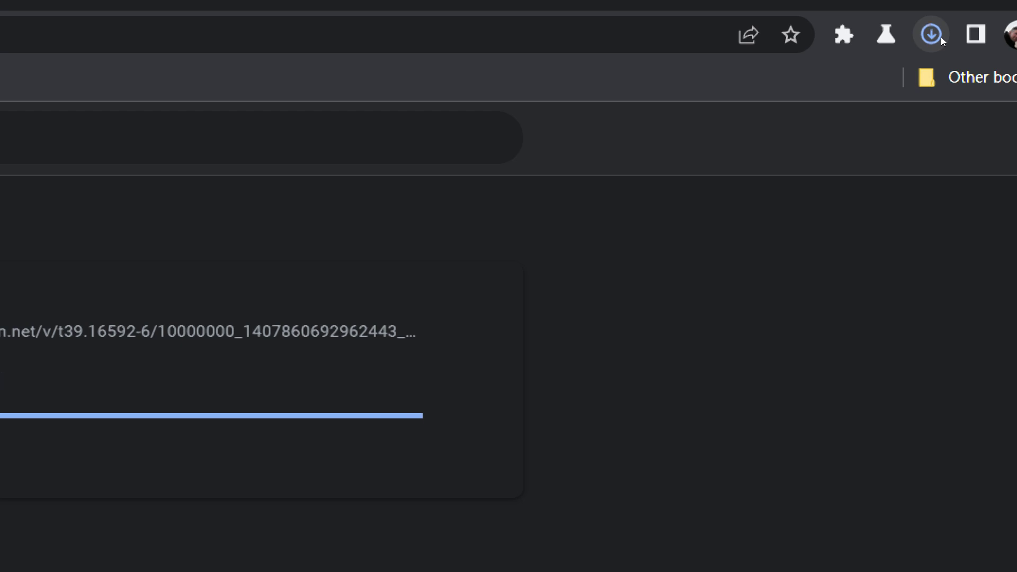
{"action": "left_click", "coordinate": [935, 35]}
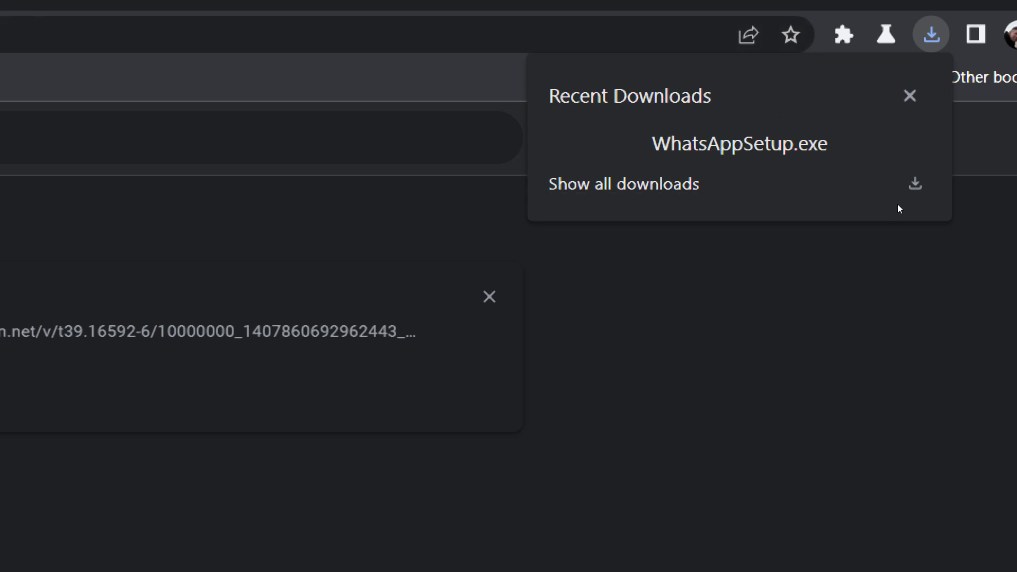
{"action": "key", "text": "Escape"}
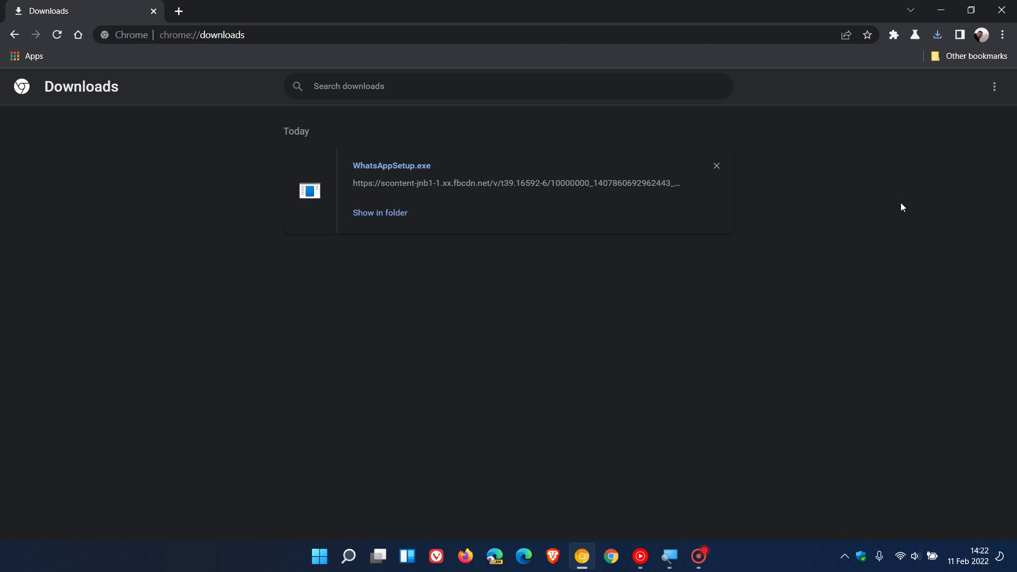
Return from chrome://downloads to the New Tab page with the toolbar Home button
{"action": "left_click", "coordinate": [79, 35]}
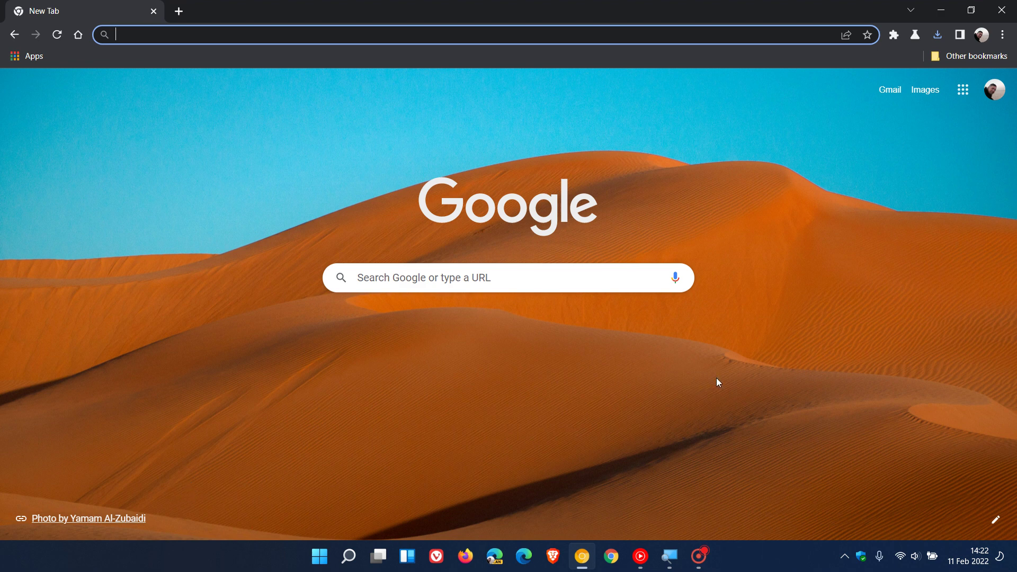
{"action": "left_click", "coordinate": [940, 36]}
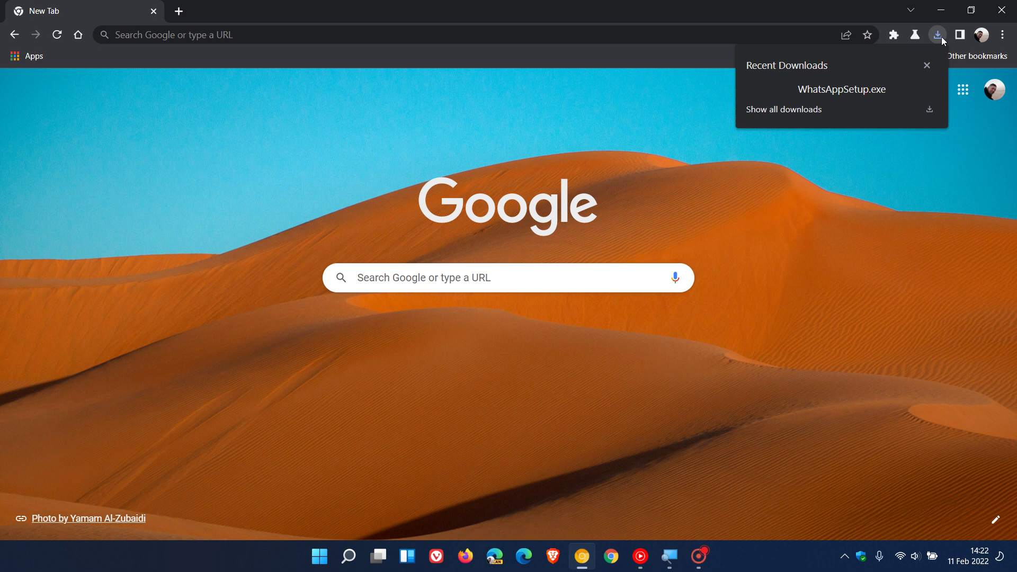
{"action": "left_click", "coordinate": [786, 235]}
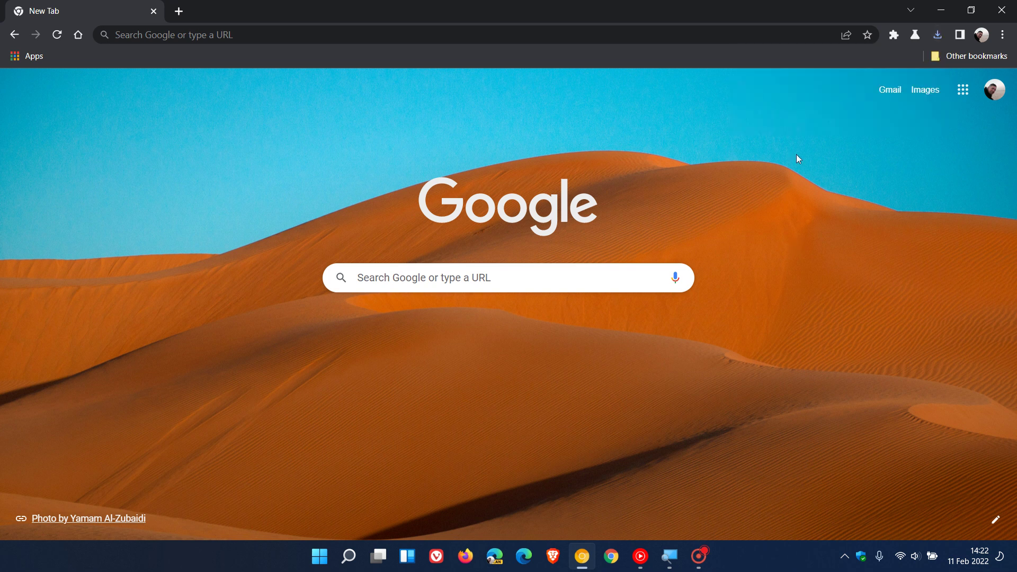